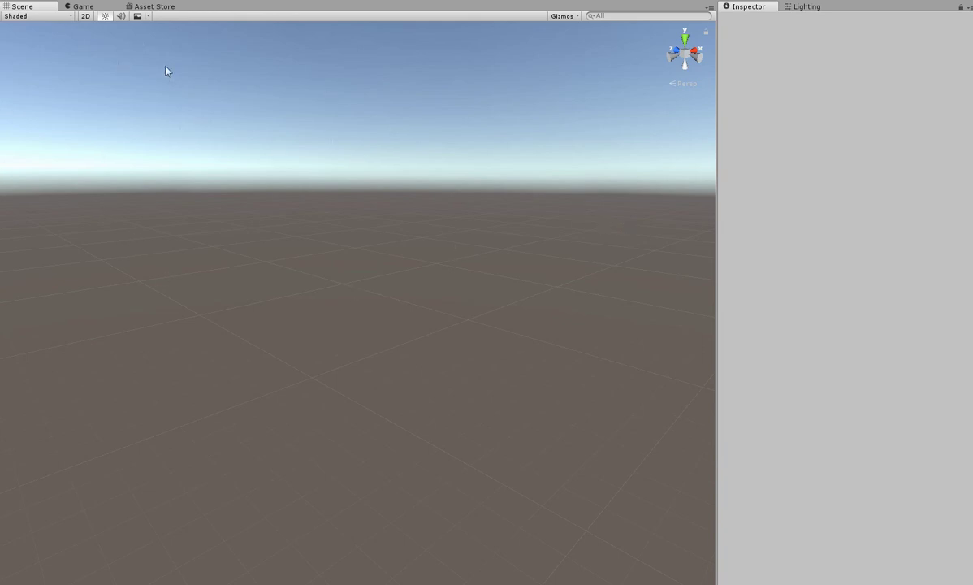
# - Create a Voxeland terrain object in the empty scene
pyautogui.click(24, 1)
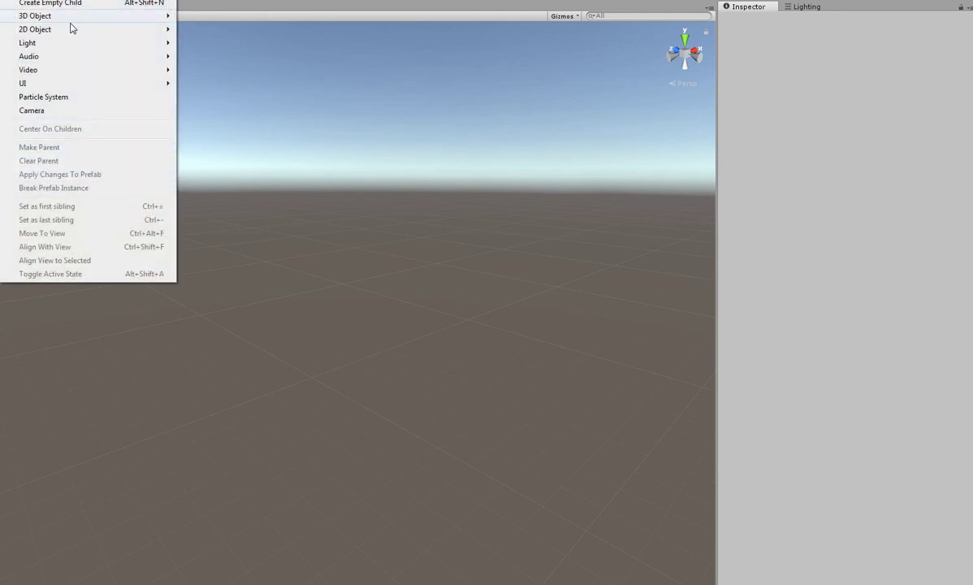
pyautogui.moveTo(69, 16)
pyautogui.click(260, 117)
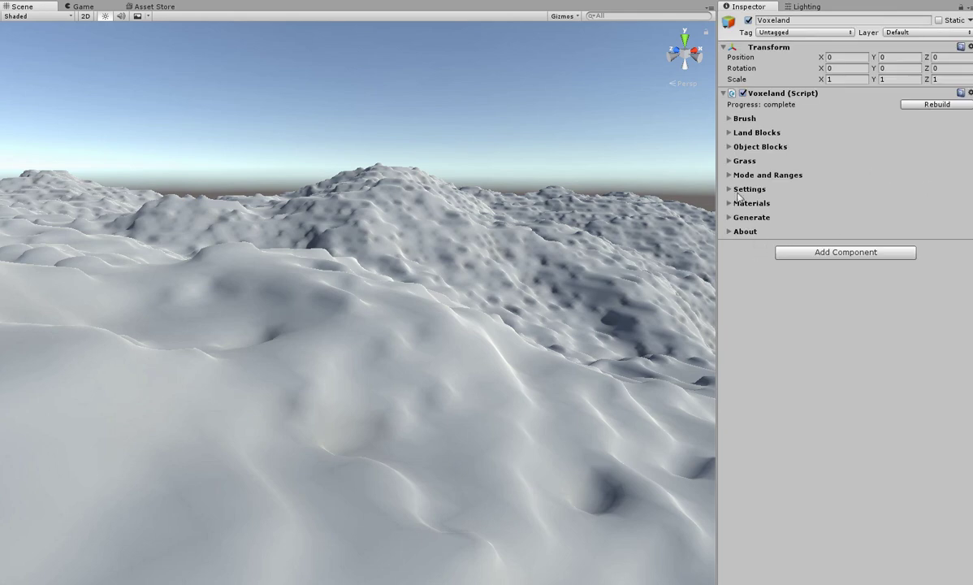
# - Enable Color Channels (RTP Mode) in the Voxeland settings and rebuild the terrain
pyautogui.click(739, 192)
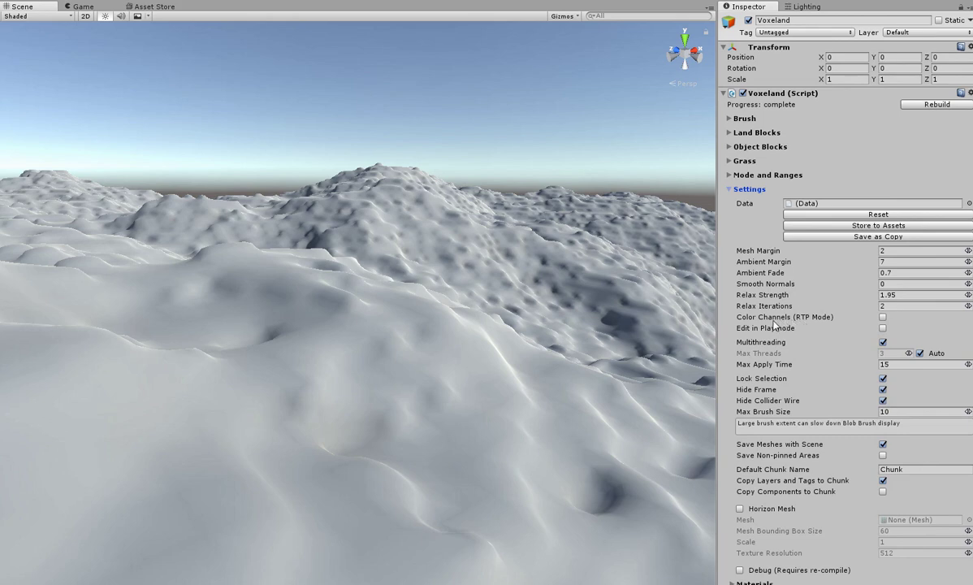
pyautogui.click(882, 317)
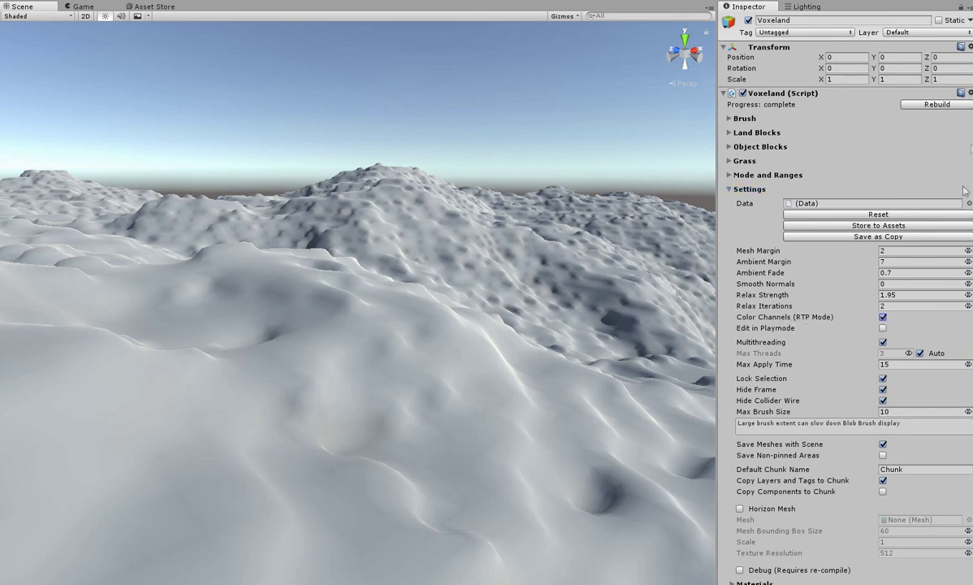
pyautogui.click(934, 105)
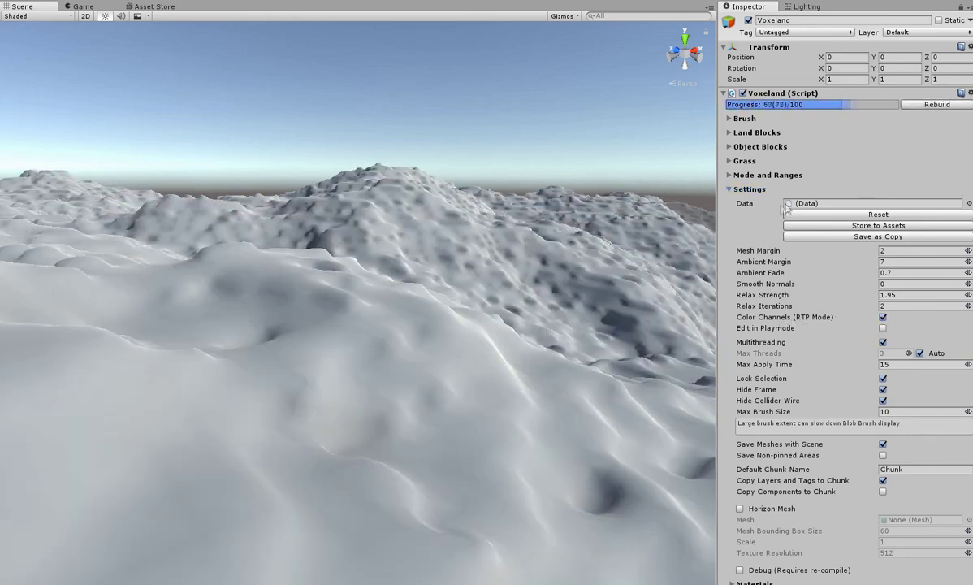
pyautogui.click(739, 188)
# - Set the shader of Voxeland's main material to Relief Pack - Standalone/Parallax Mapped Triplanar - PolyBrush
pyautogui.click(728, 203)
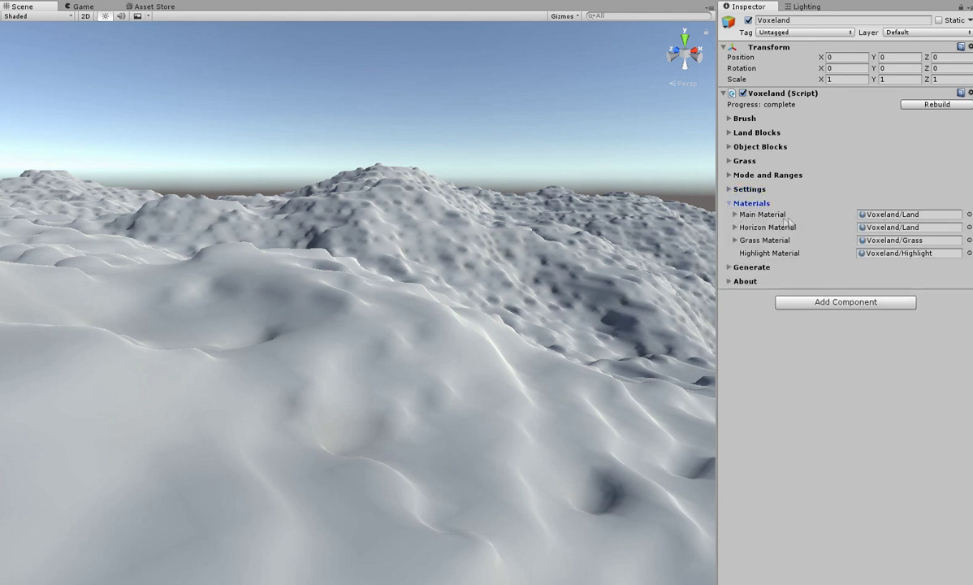
pyautogui.doubleClick(895, 215)
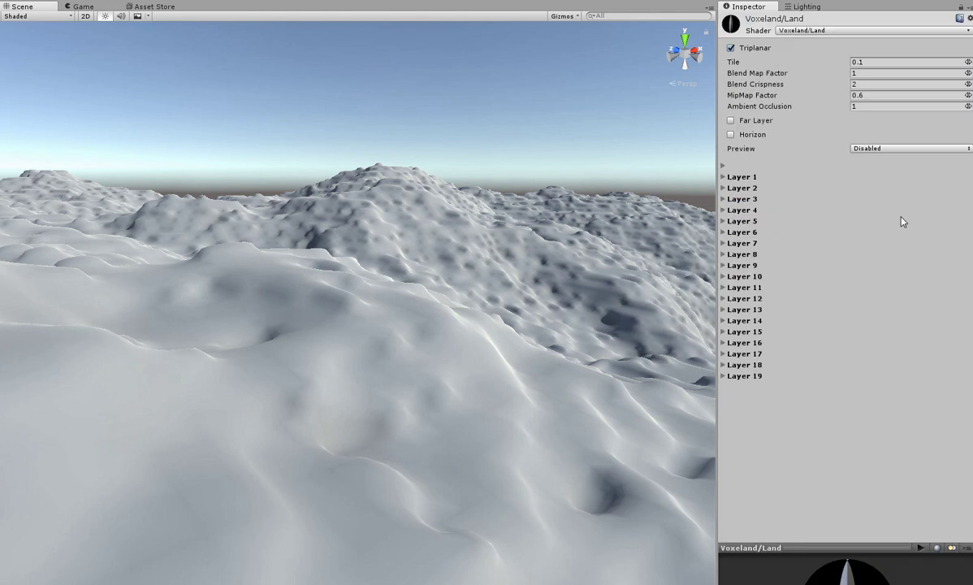
pyautogui.click(797, 31)
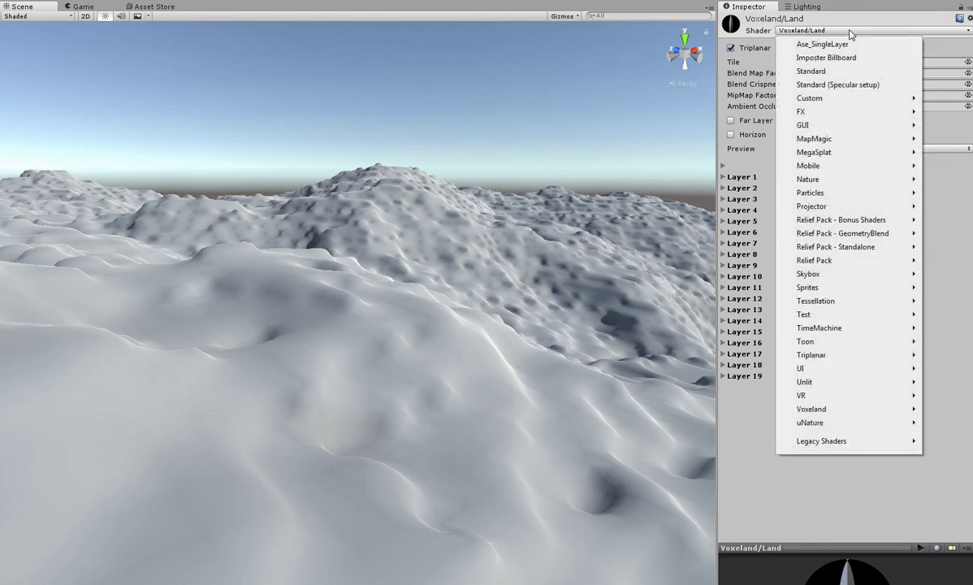
pyautogui.moveTo(837, 247)
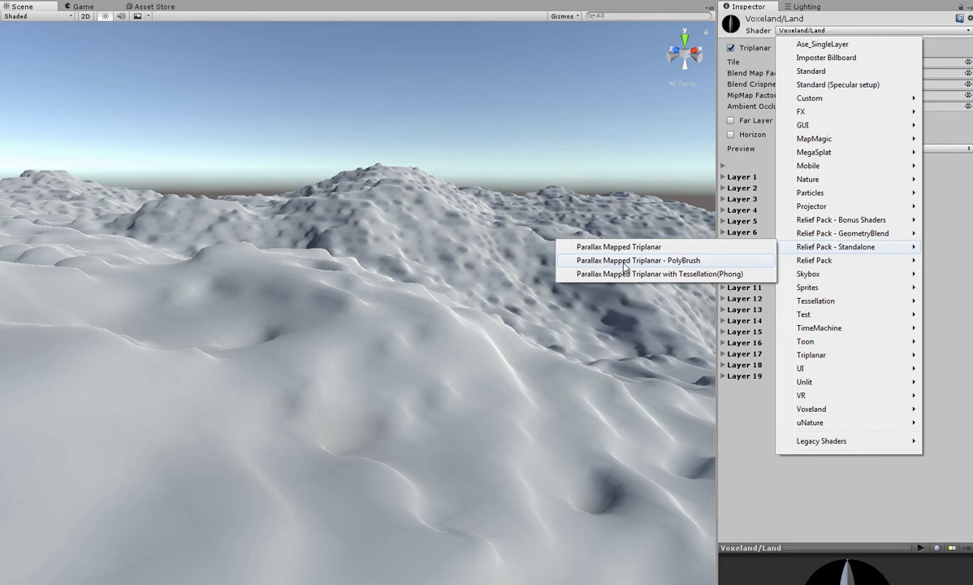
pyautogui.click(623, 260)
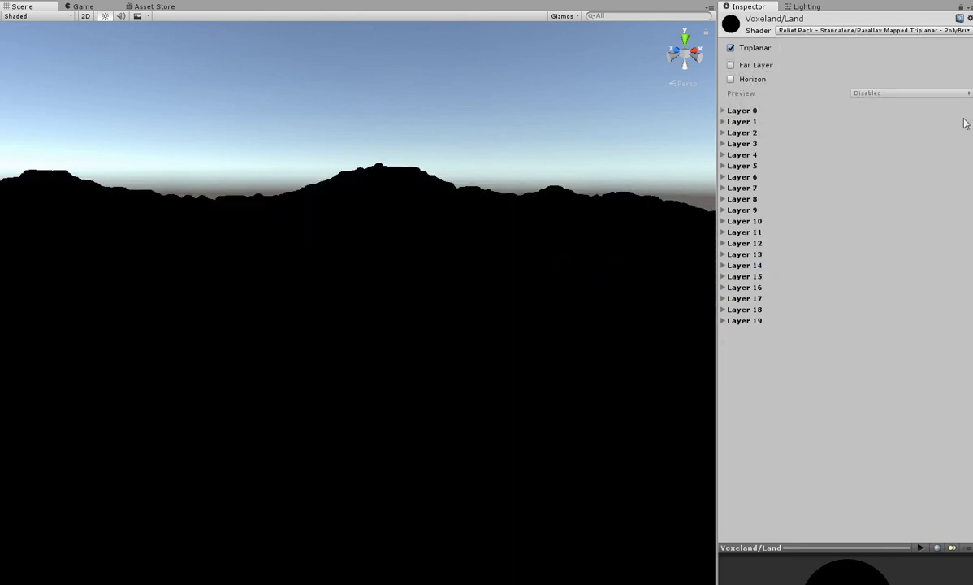
# - Reopen the main material and assign rock, stone and grass splat textures to Detailmap 0 through Detailmap 3
pyautogui.click(972, 124)
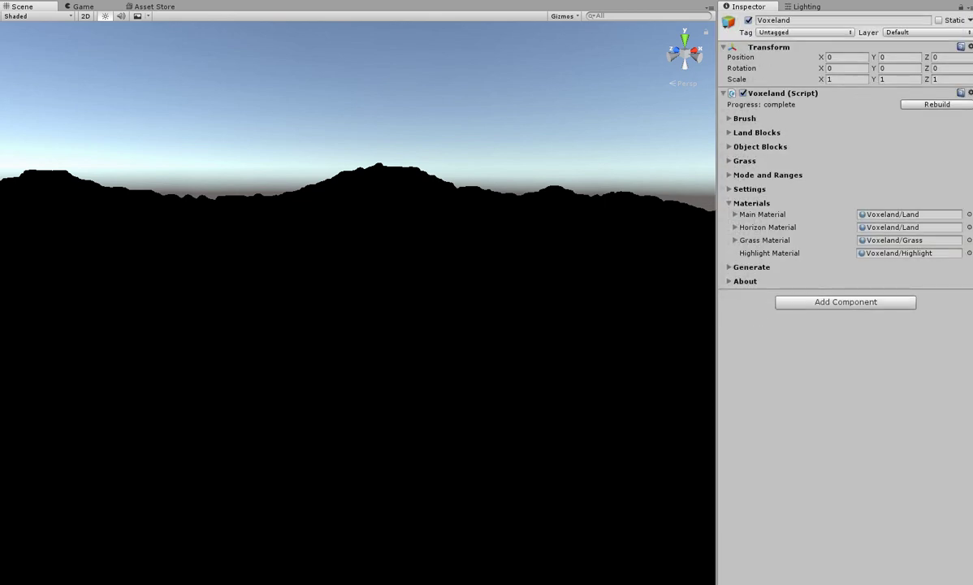
pyautogui.doubleClick(885, 214)
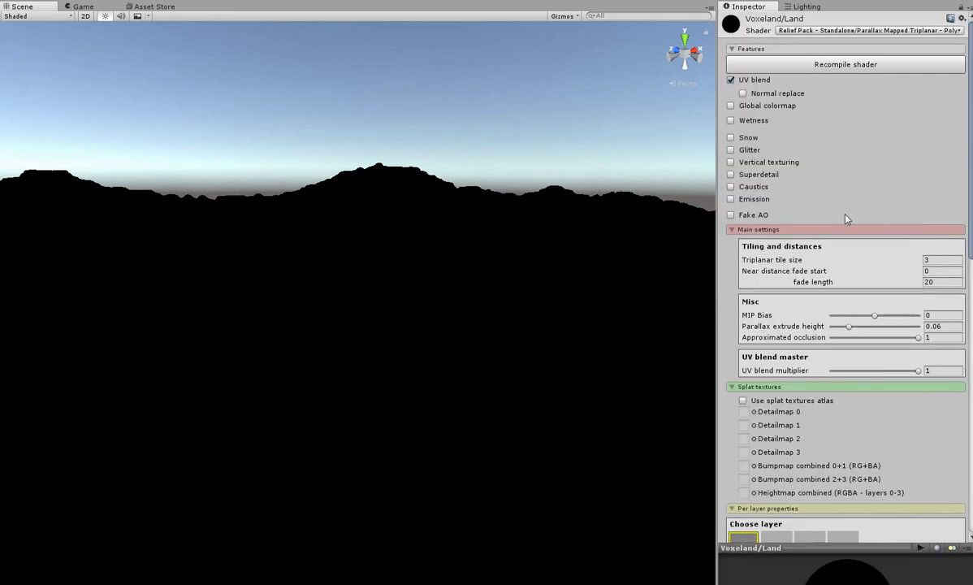
pyautogui.scroll(-1, 862, 214)
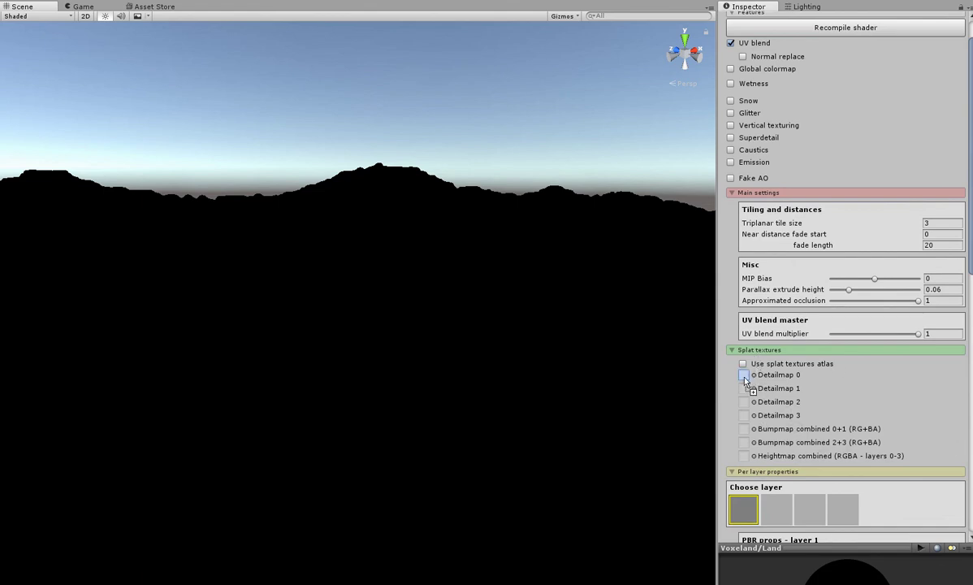
pyautogui.moveTo(768, 378); pyautogui.dragTo(747, 375)
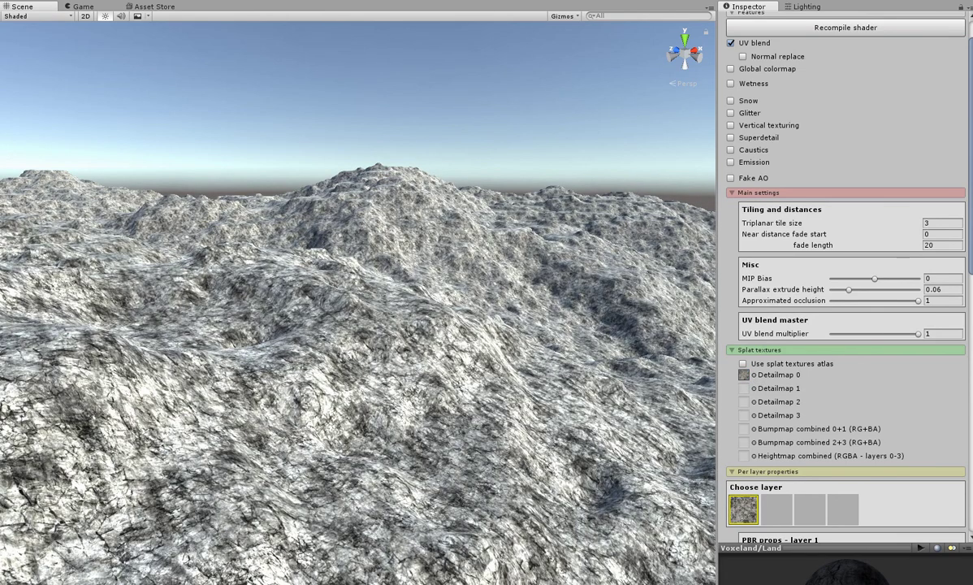
pyautogui.moveTo(922, 443); pyautogui.dragTo(746, 389)
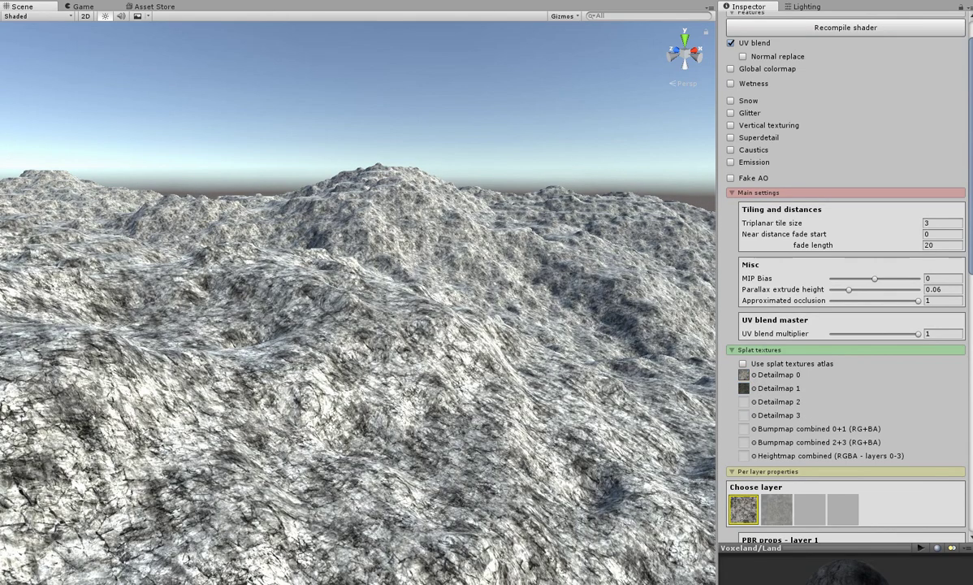
pyautogui.moveTo(922, 442); pyautogui.dragTo(744, 403)
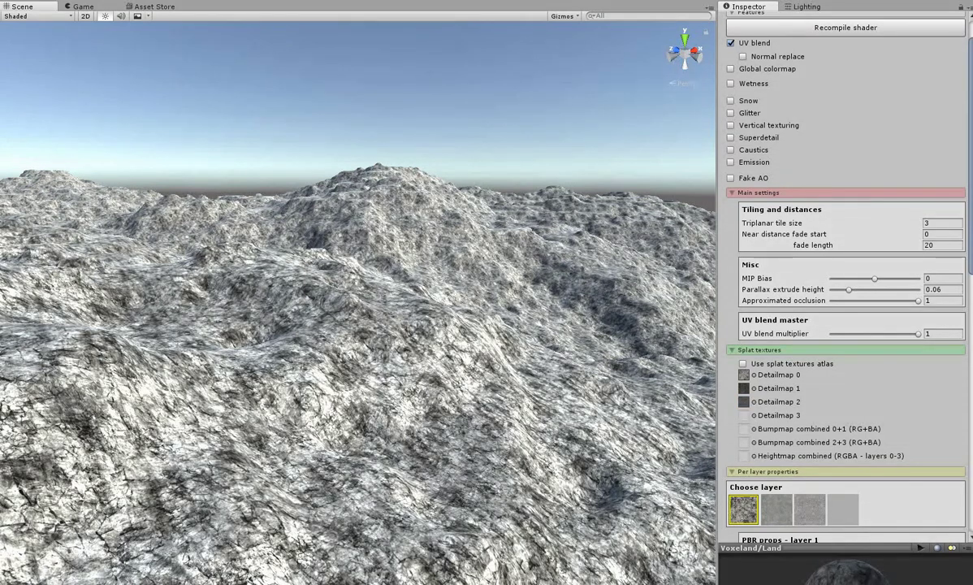
pyautogui.moveTo(699, 390); pyautogui.dragTo(743, 415)
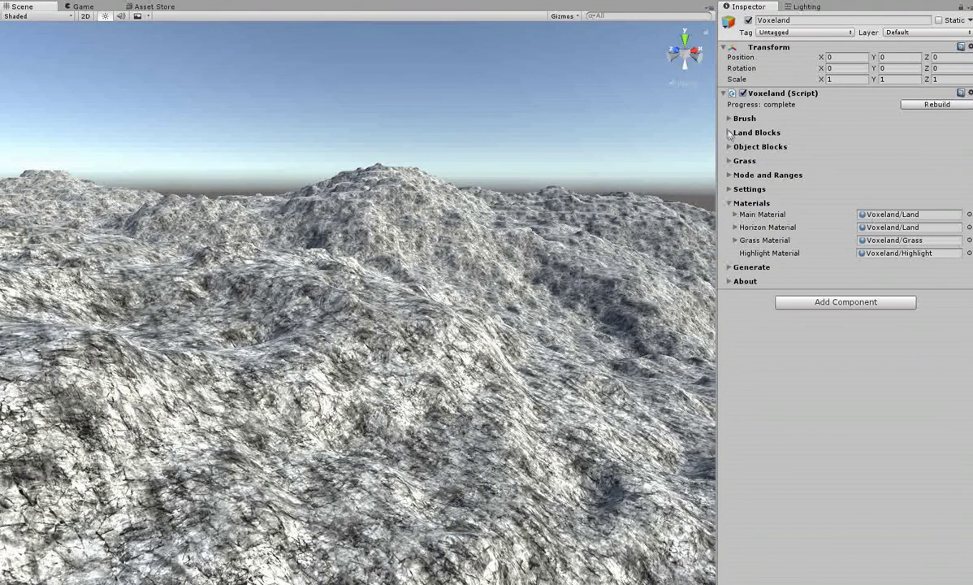
# - Add a second land block to the Voxeland object and paint a small patch of it on the foreground slope
pyautogui.click(730, 133)
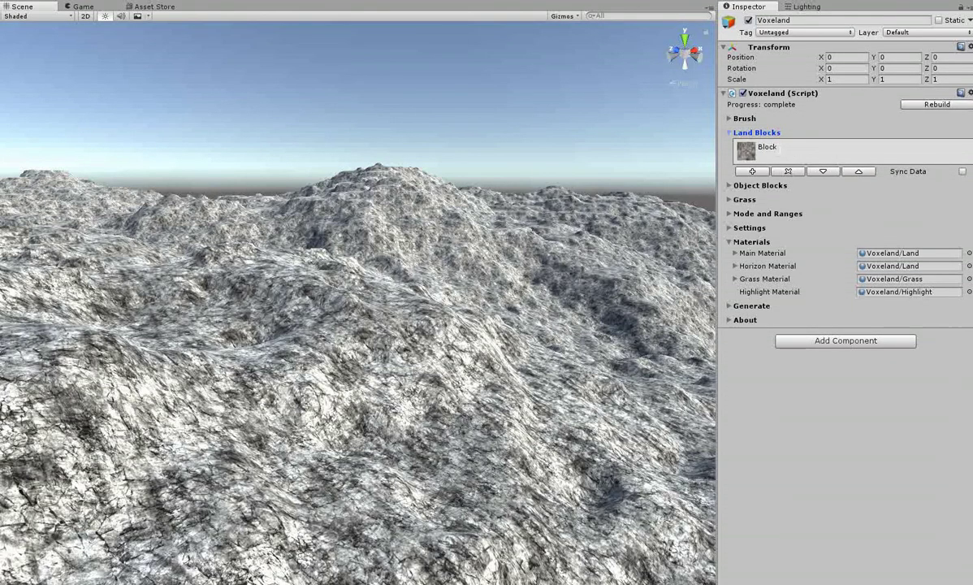
pyautogui.click(754, 172)
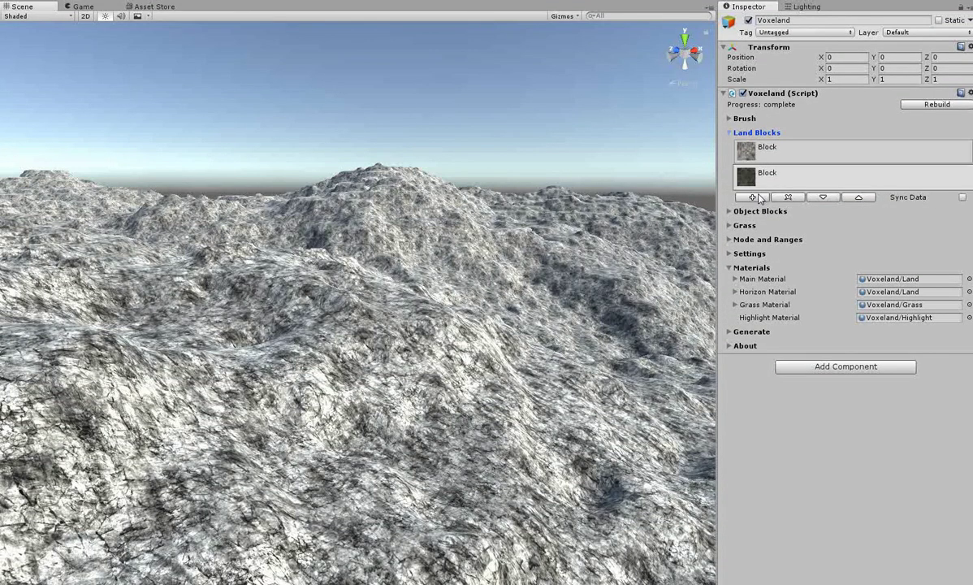
pyautogui.click(396, 481)
pyautogui.click(441, 487)
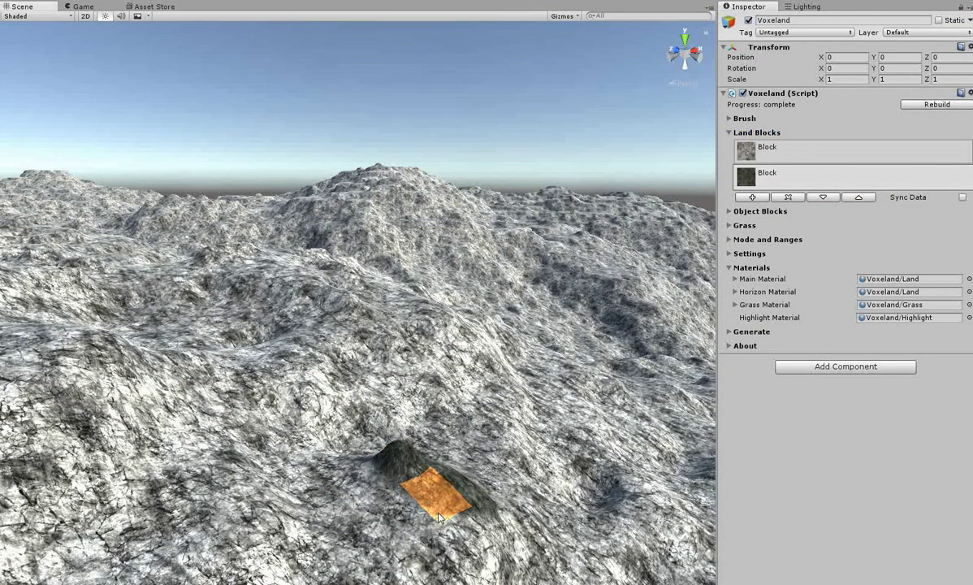
# - Add a third stone block and a fourth grass block, and paint patches of each around the first patch
pyautogui.click(752, 196)
pyautogui.moveTo(543, 460)
pyautogui.mouseDown()
pyautogui.moveTo(507, 526)
pyautogui.moveTo(543, 510)
pyautogui.moveTo(511, 479)
pyautogui.moveTo(532, 481)
pyautogui.mouseUp()
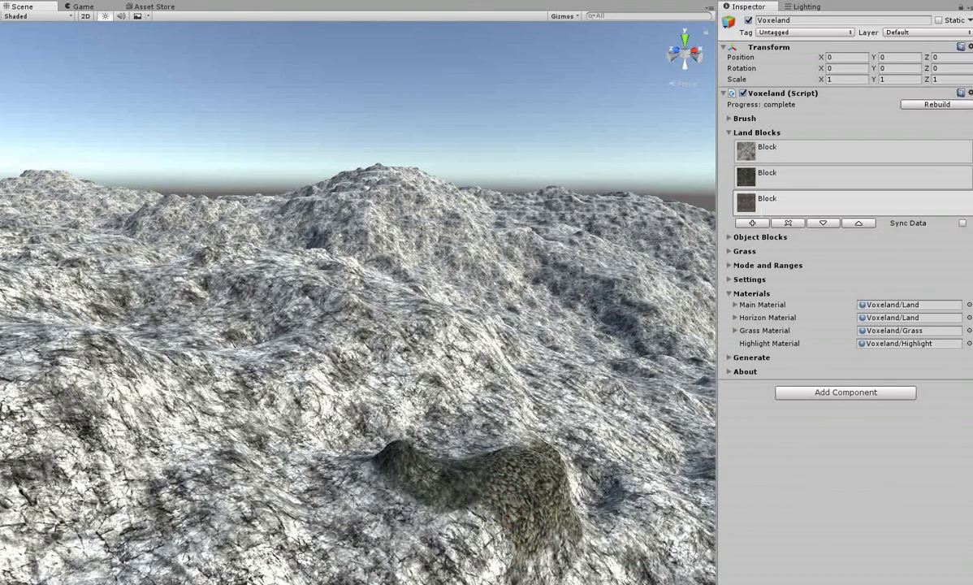
pyautogui.click(752, 222)
pyautogui.moveTo(440, 452)
pyautogui.mouseDown()
pyautogui.moveTo(457, 440)
pyautogui.moveTo(470, 451)
pyautogui.moveTo(366, 451)
pyautogui.moveTo(358, 461)
pyautogui.moveTo(305, 443)
pyautogui.mouseUp()
pyautogui.moveTo(327, 477); pyautogui.dragTo(347, 557)
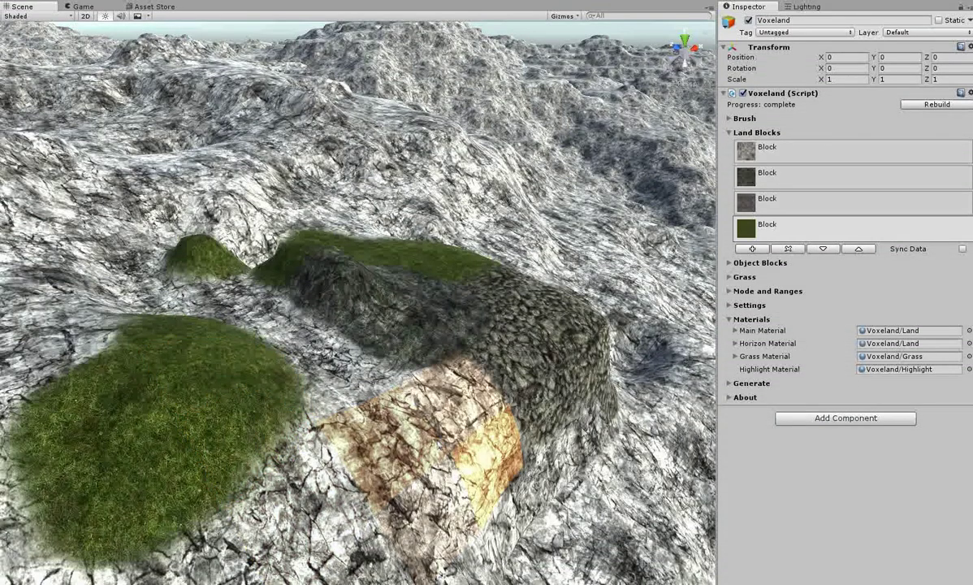
# - Create an empty game object and give it a Mesh Renderer and the Relief Terrain script
pyautogui.doubleClick(879, 329)
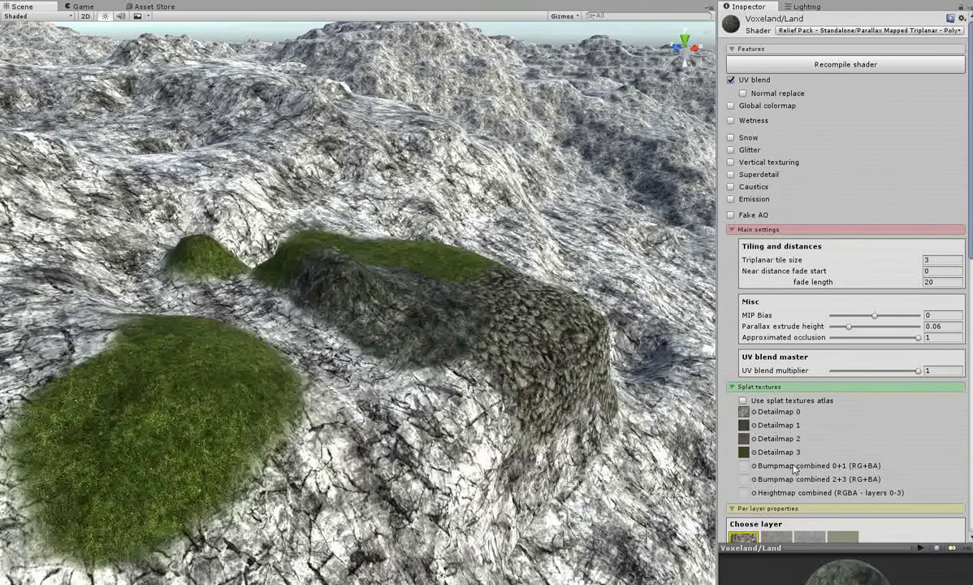
pyautogui.click(49, 0)
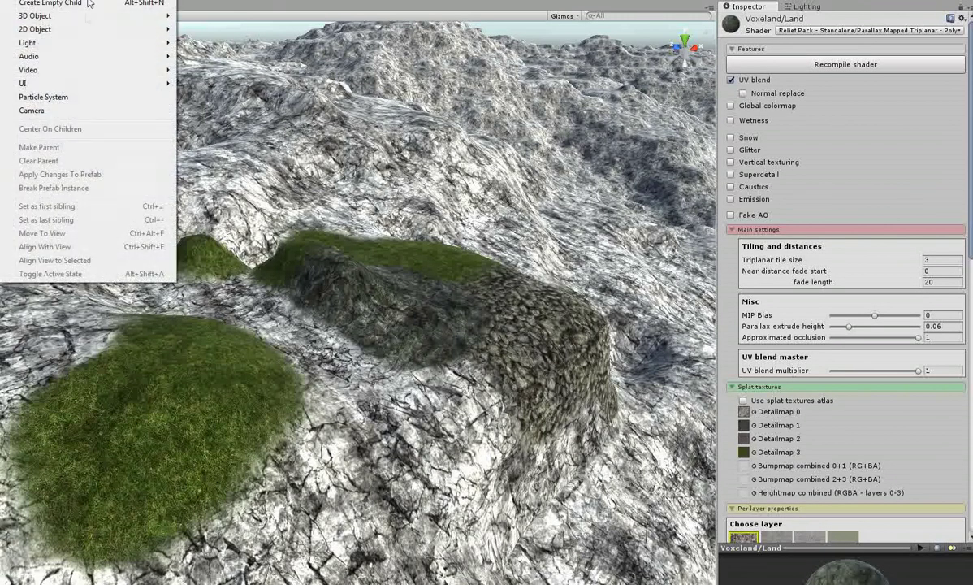
pyautogui.click(80, 0)
pyautogui.click(778, 98)
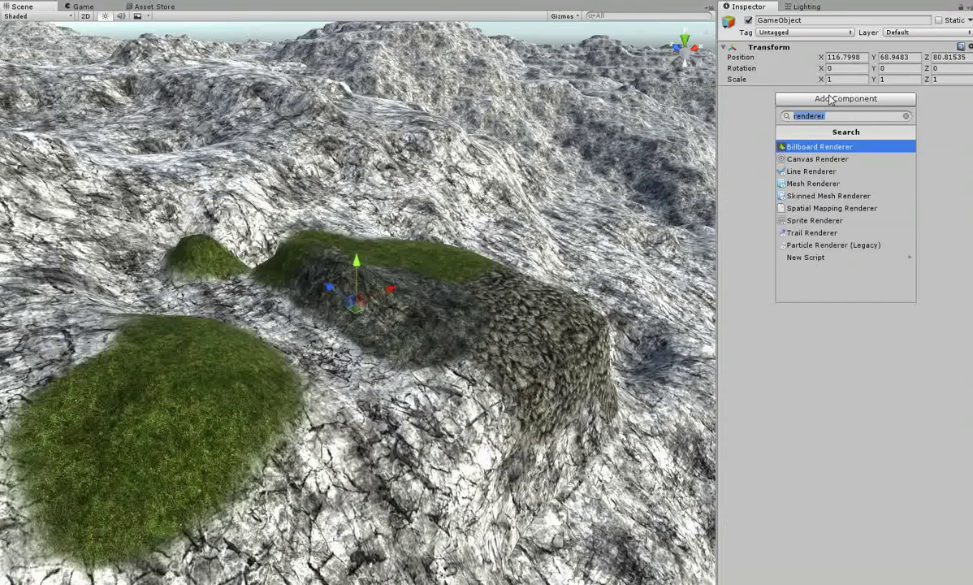
pyautogui.click(768, 181)
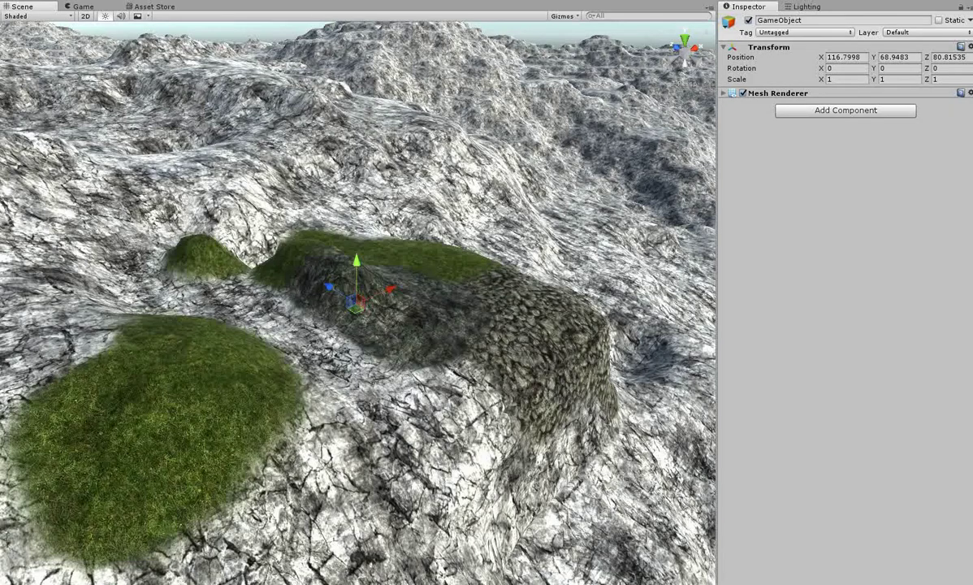
pyautogui.moveTo(863, 584); pyautogui.dragTo(848, 304)
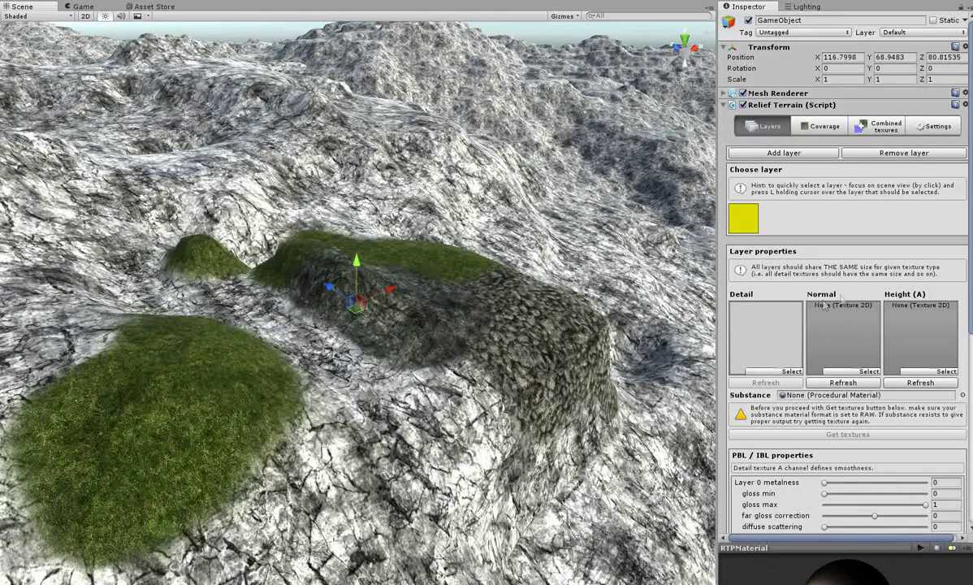
# - Assign the rock normal texture to layer 0 of the Relief Terrain and dismiss the RTP notification
pyautogui.click(842, 332)
pyautogui.click(765, 337)
pyautogui.click(845, 337)
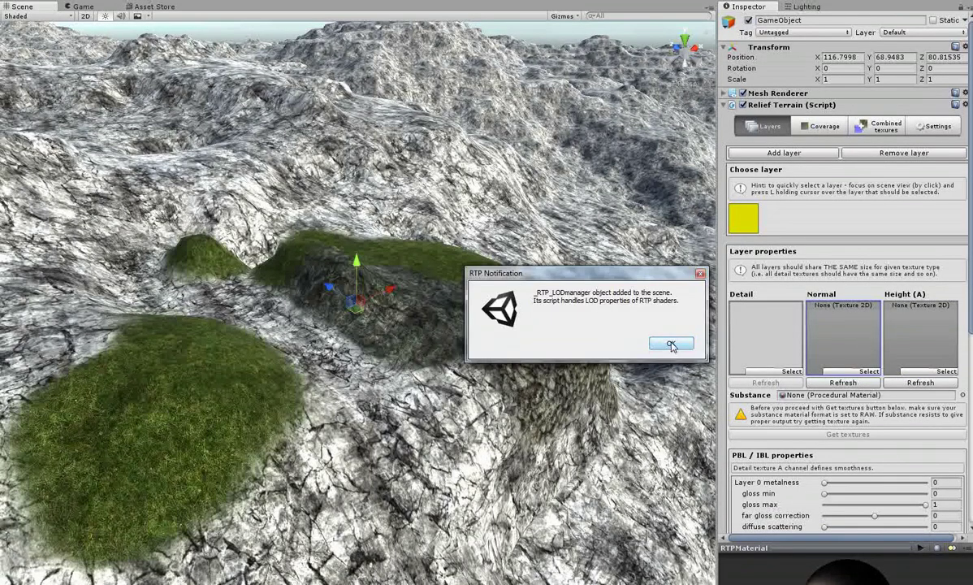
pyautogui.click(670, 346)
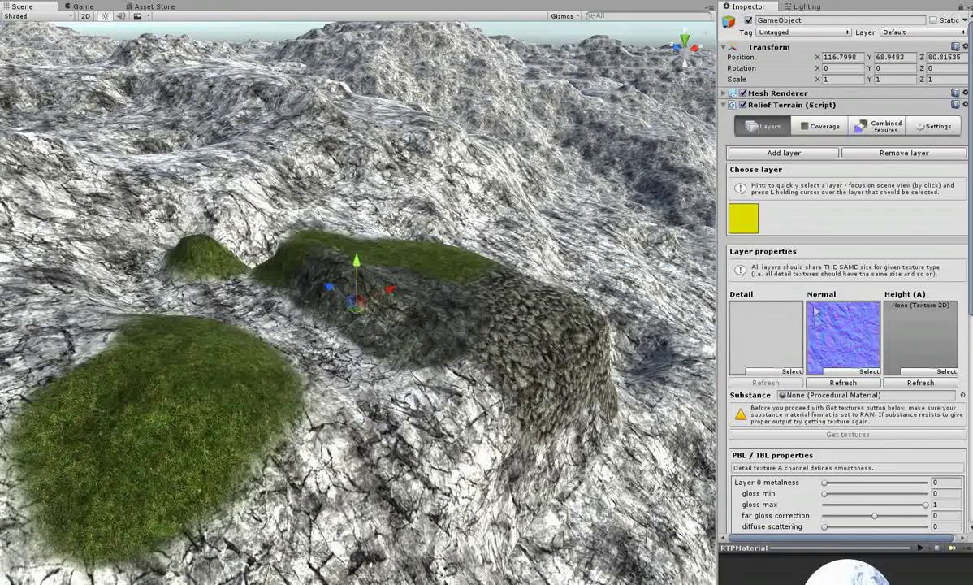
# - Assign normal textures to the remaining Relief Terrain layers, up to layer 3
pyautogui.moveTo(972, 487); pyautogui.dragTo(846, 343)
pyautogui.click(808, 220)
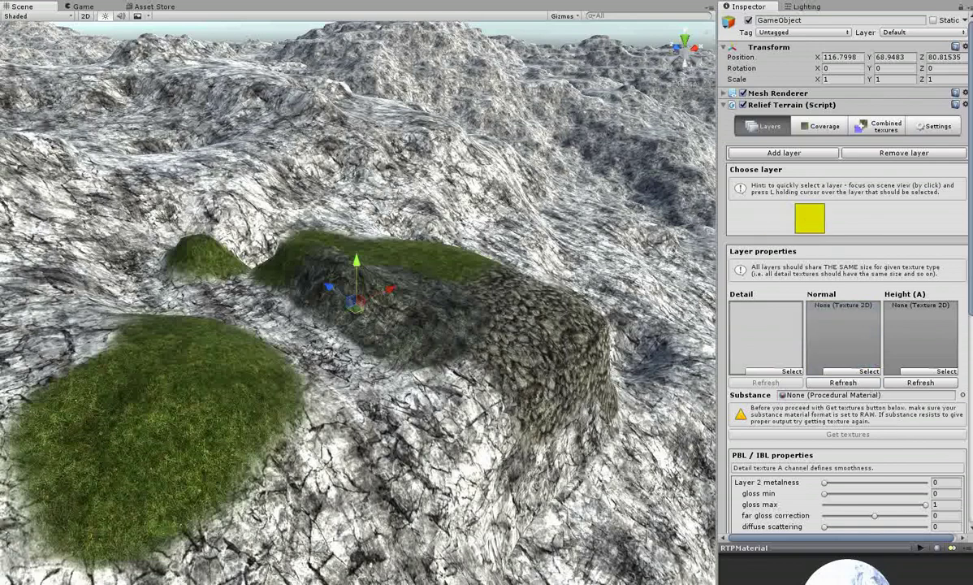
pyautogui.moveTo(972, 487); pyautogui.dragTo(849, 361)
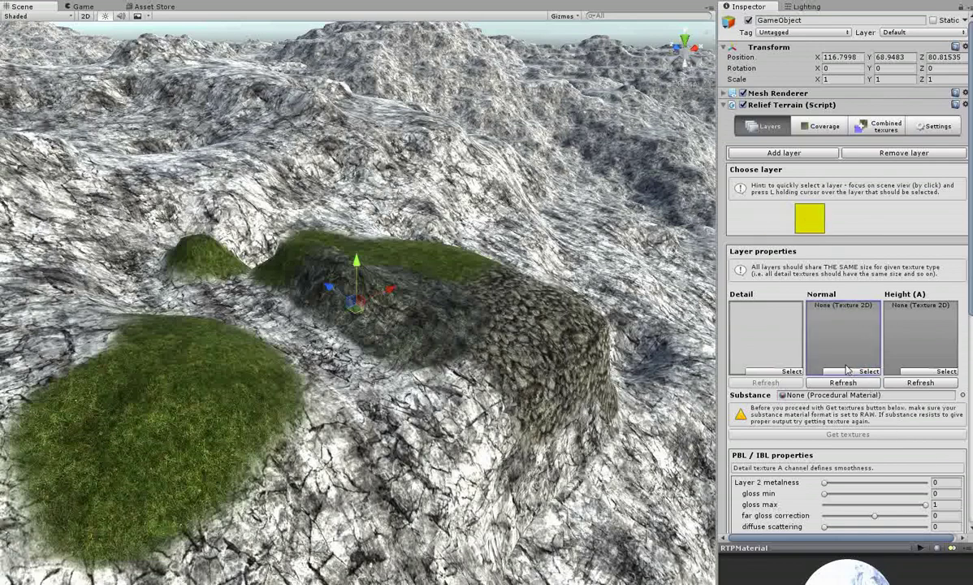
pyautogui.click(833, 223)
pyautogui.moveTo(796, 321); pyautogui.dragTo(851, 336)
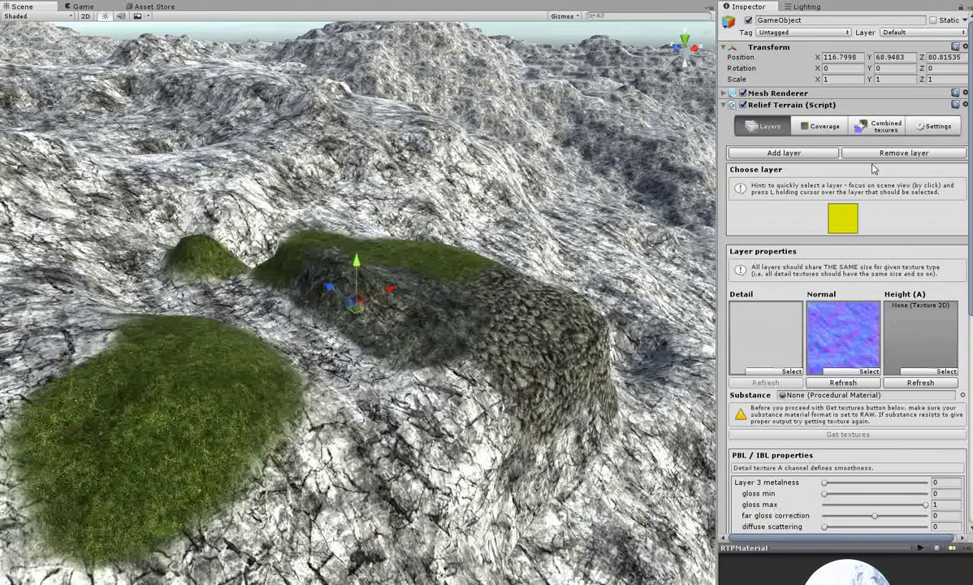
# - Save both combined normal maps of the Relief Terrain to files in the Assets folder, overwriting the existing files
pyautogui.click(866, 129)
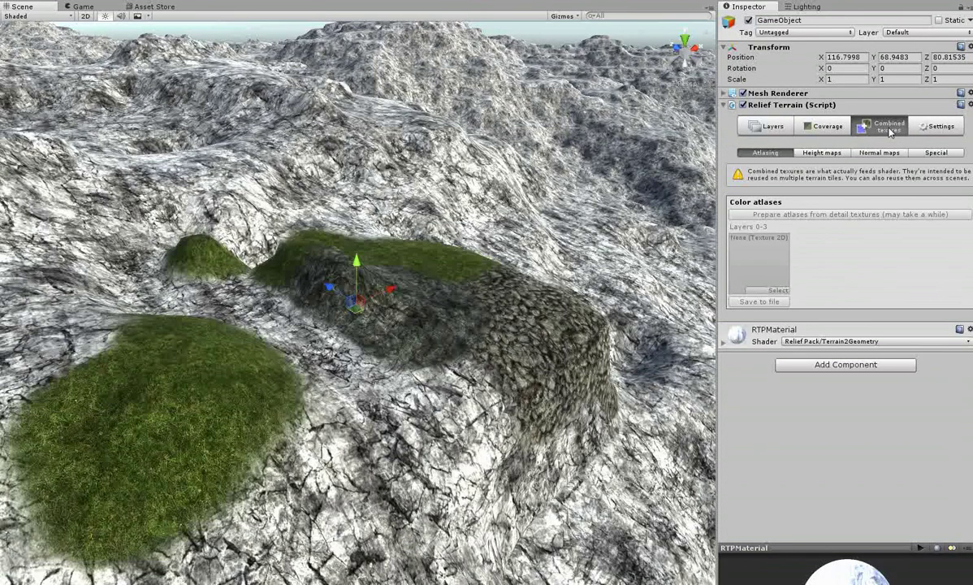
pyautogui.click(878, 153)
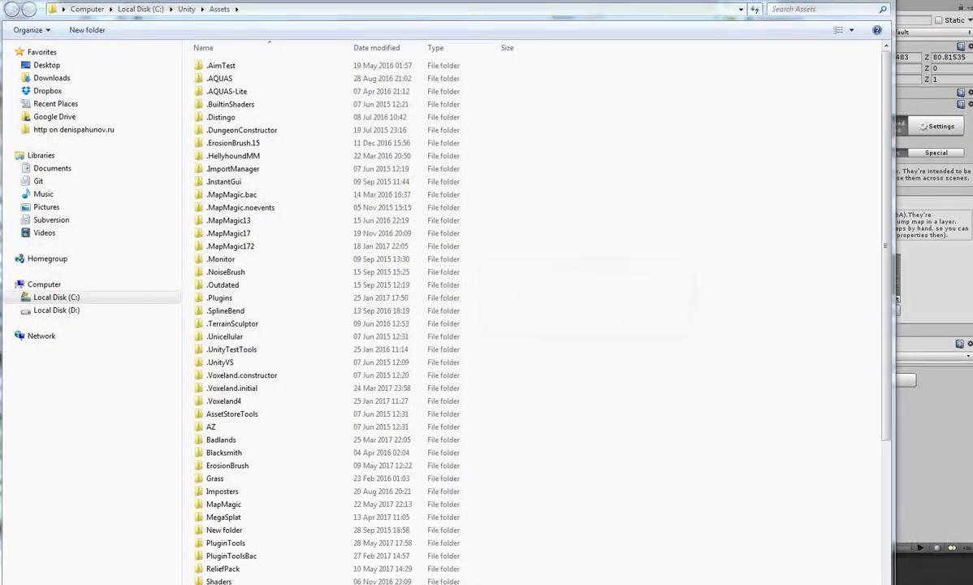
pyautogui.press('Return')
pyautogui.click(622, 324)
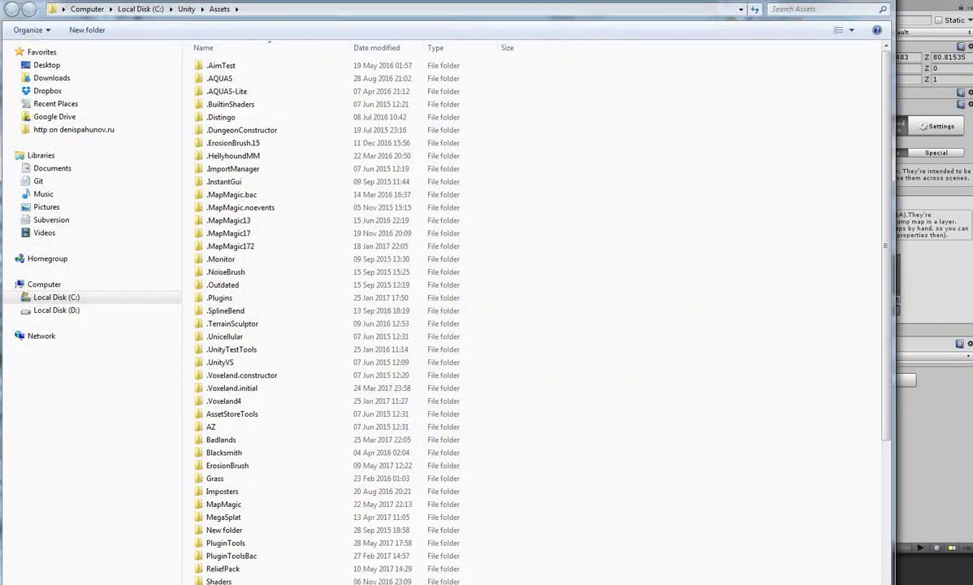
pyautogui.press('Return')
pyautogui.click(623, 324)
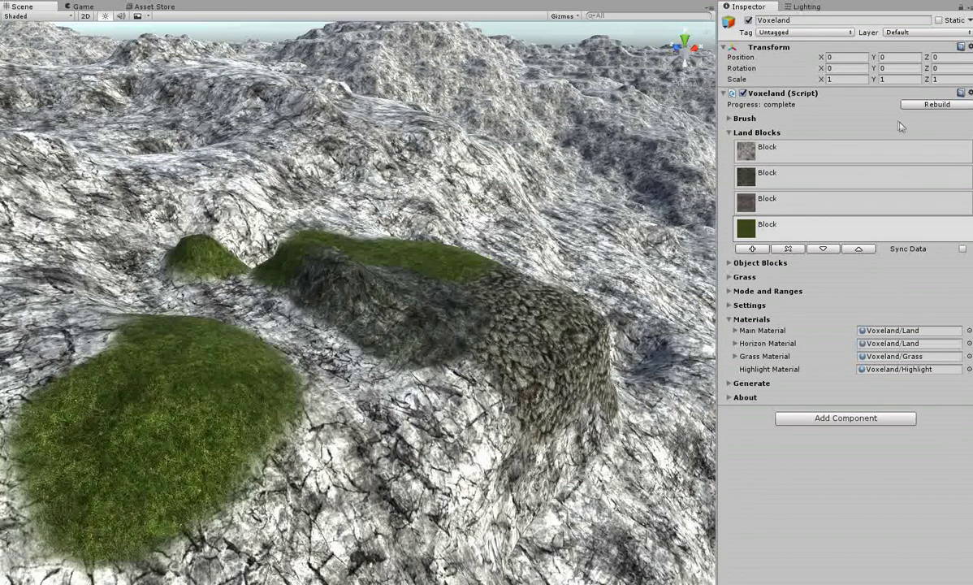
# - Assign the saved combined normal maps to Bumpmap combined 0+1 and 2+3 of Voxeland's main land material
pyautogui.click(896, 335)
pyautogui.doubleClick(896, 336)
pyautogui.scroll(-5, 839, 327)
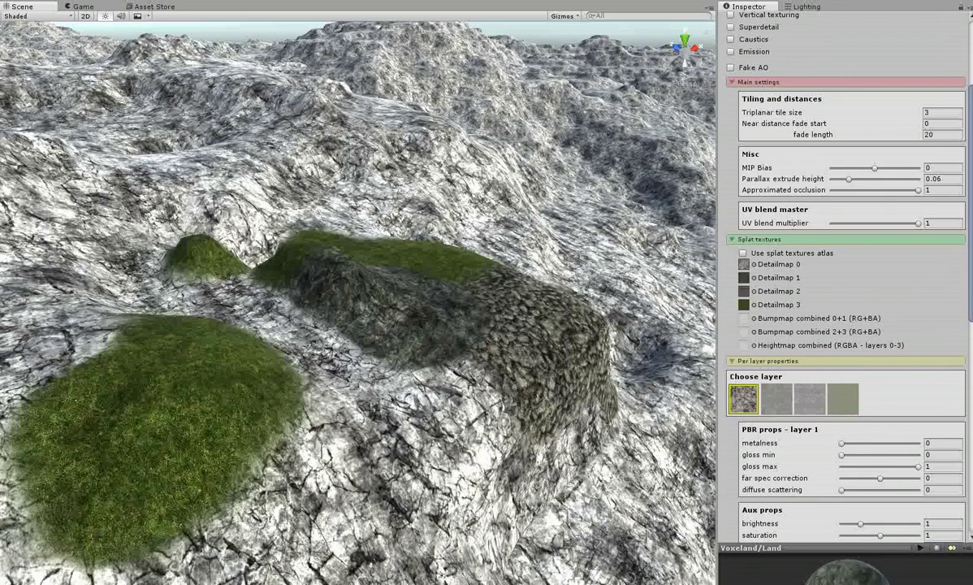
pyautogui.moveTo(971, 543)
pyautogui.mouseDown()
pyautogui.moveTo(861, 450)
pyautogui.moveTo(744, 320)
pyautogui.mouseUp()
pyautogui.moveTo(781, 382); pyautogui.dragTo(744, 337)
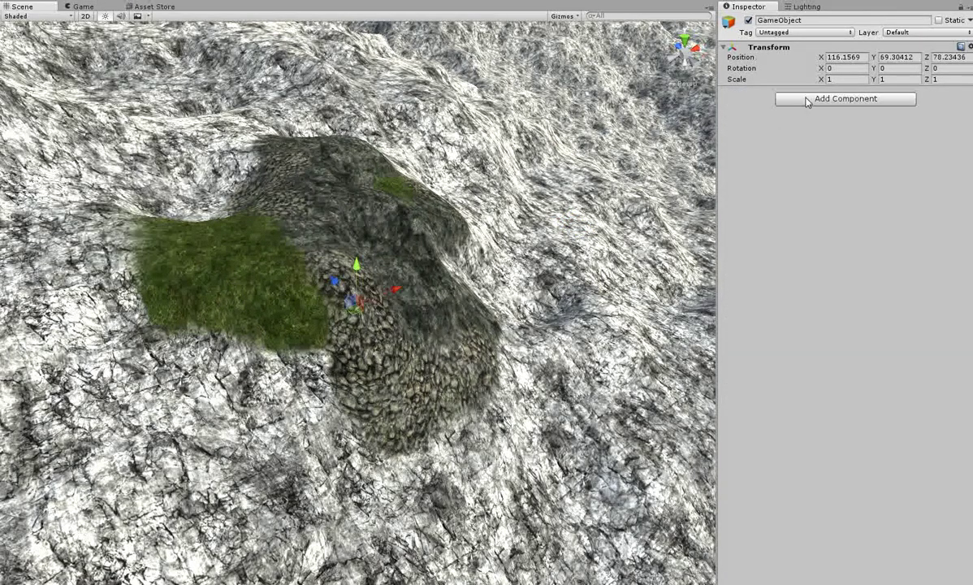
# - Add a Mesh Renderer and the Relief Terrain script to the new empty game object
pyautogui.click(810, 100)
pyautogui.click(829, 183)
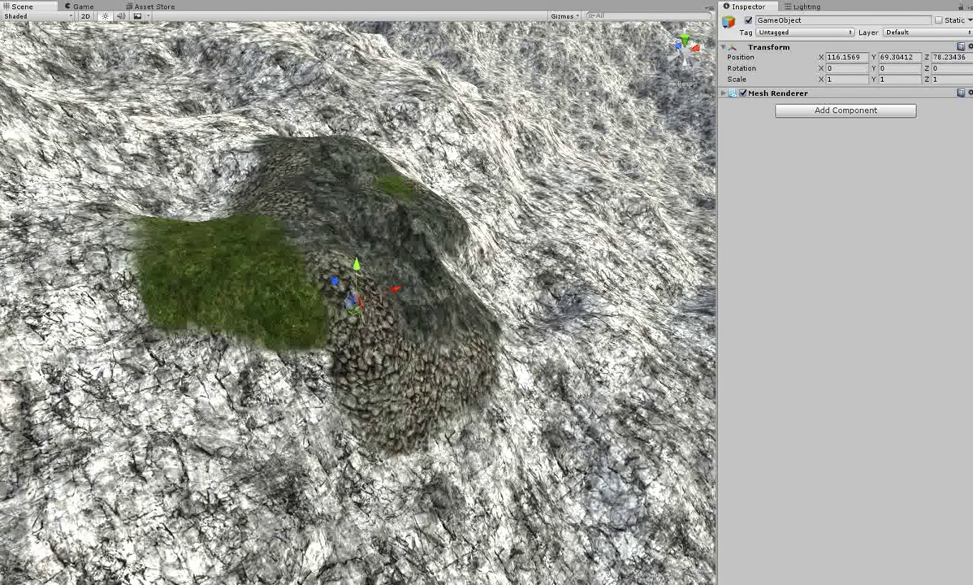
pyautogui.moveTo(813, 583); pyautogui.dragTo(811, 304)
# - Assign height textures to Relief Terrain layers 0 through 3, dismissing the RTP notification along the way
pyautogui.click(918, 345)
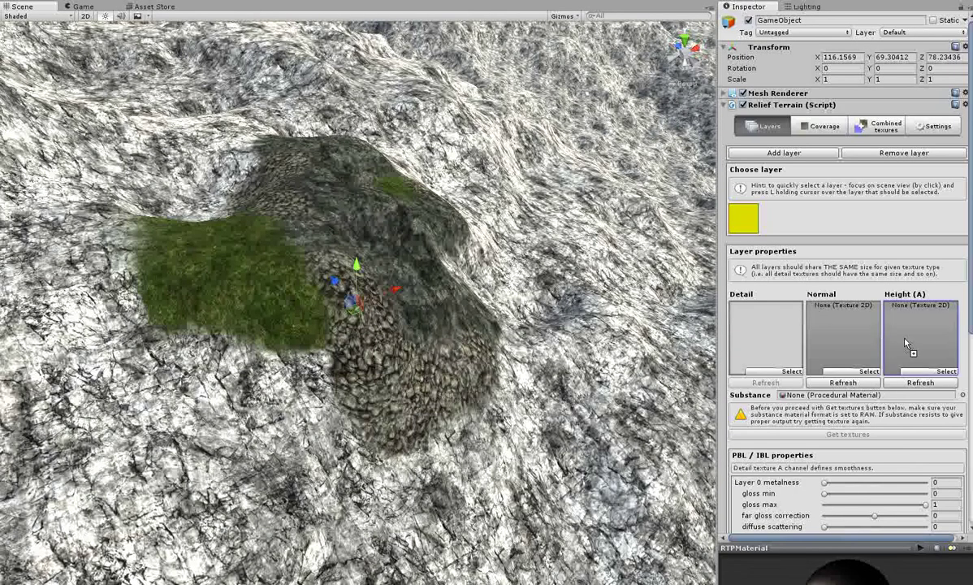
pyautogui.click(642, 326)
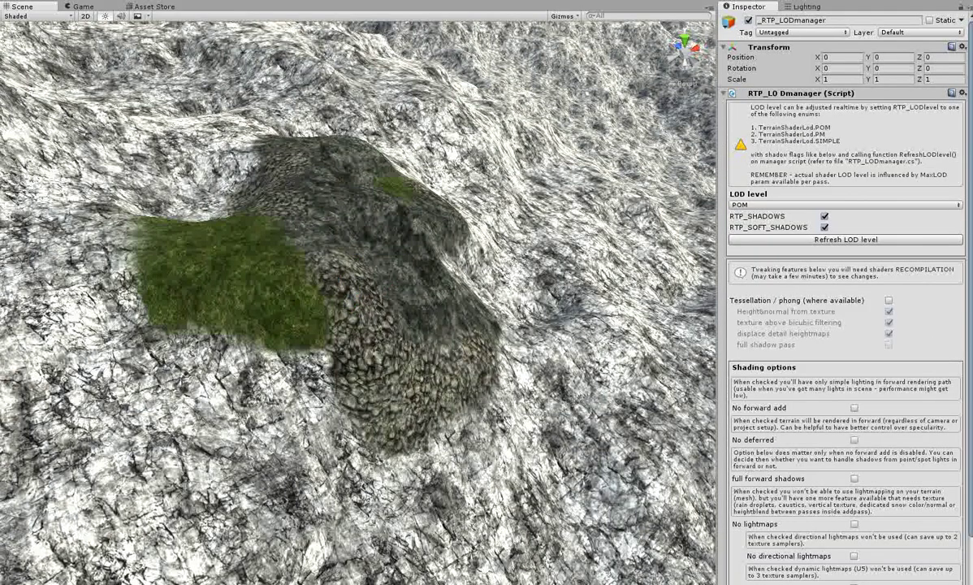
pyautogui.click(783, 214)
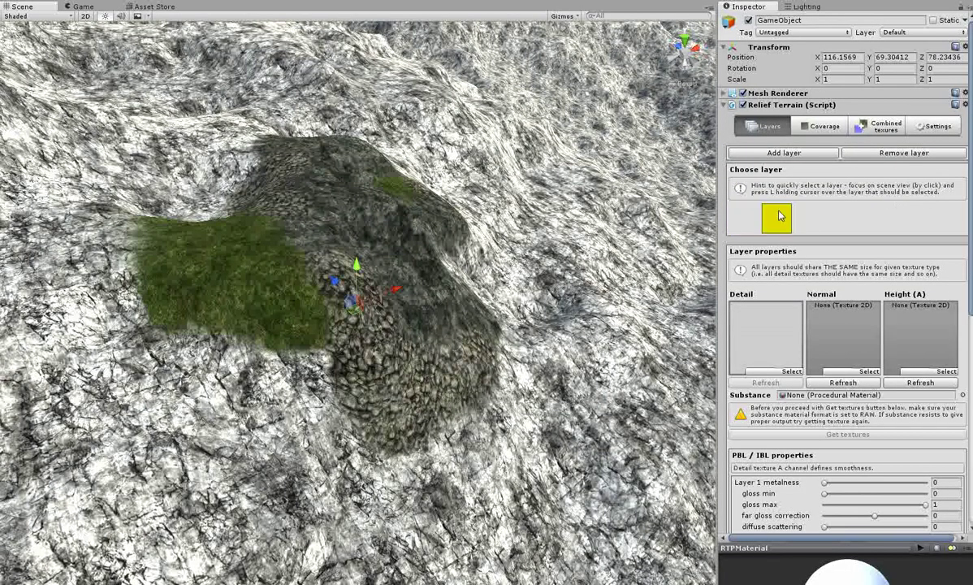
pyautogui.moveTo(946, 583); pyautogui.dragTo(939, 341)
pyautogui.click(799, 224)
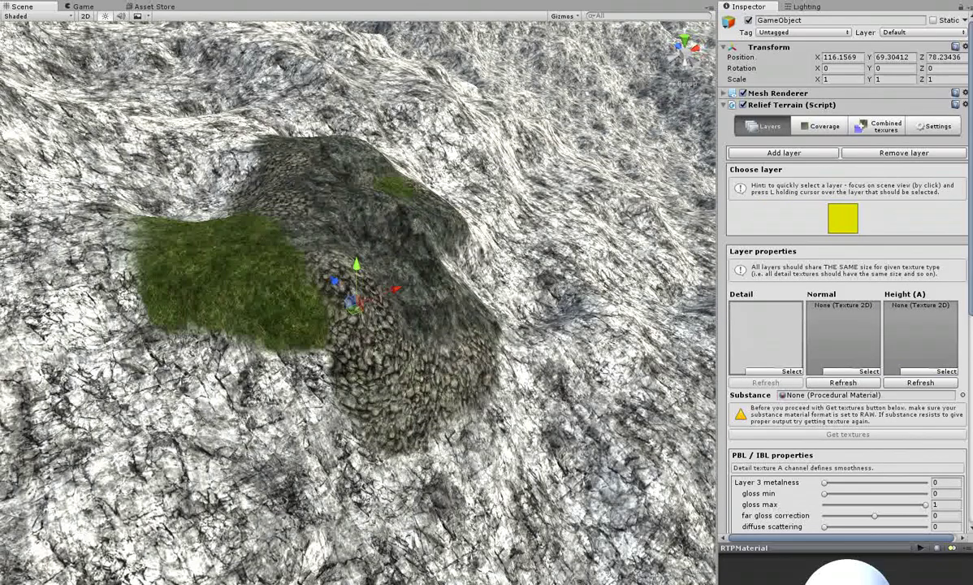
pyautogui.moveTo(915, 584); pyautogui.dragTo(911, 341)
# - Save the combined heightmap for layers 0-3 as heightmap_layers_0_to_3.png in the Assets folder, replacing the existing file
pyautogui.click(871, 124)
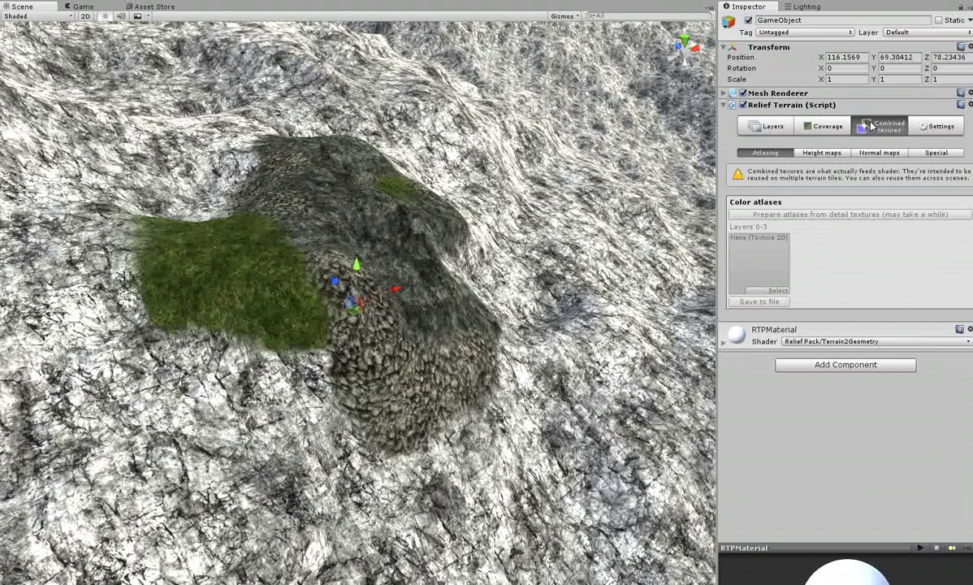
pyautogui.click(822, 154)
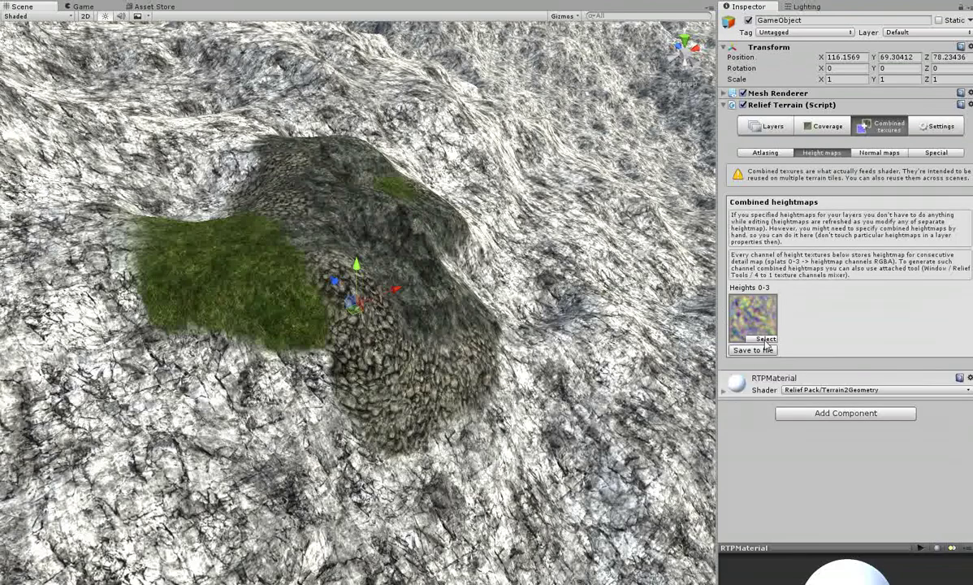
pyautogui.click(748, 348)
pyautogui.press('Return')
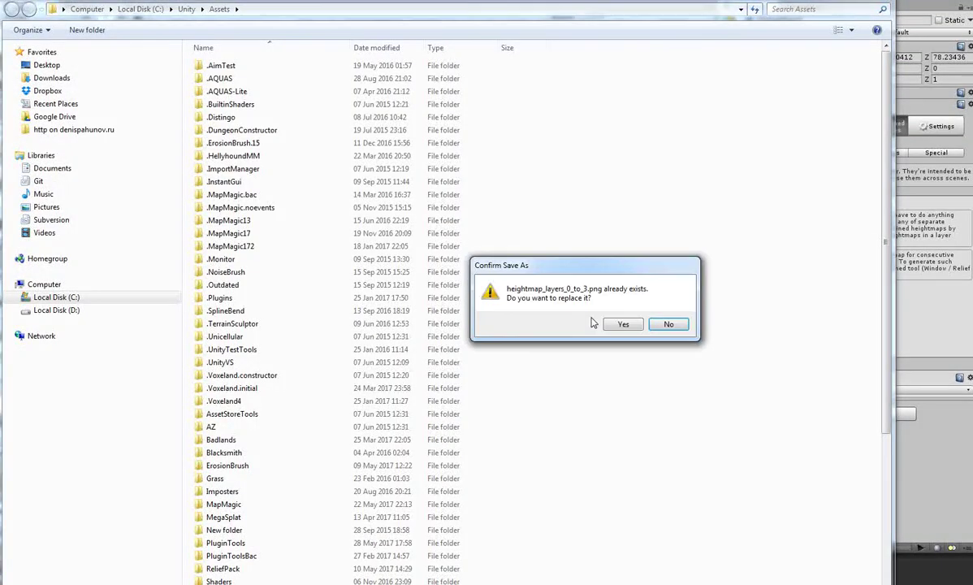
pyautogui.click(621, 323)
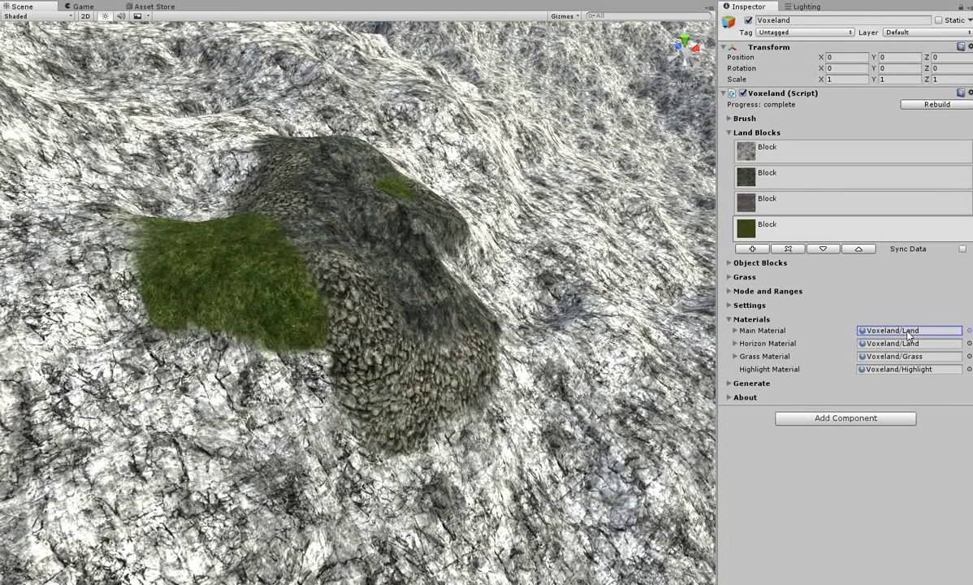
# - Assign the saved combined heightmap to the Heightmap combined slot of Voxeland's main land material
pyautogui.doubleClick(893, 331)
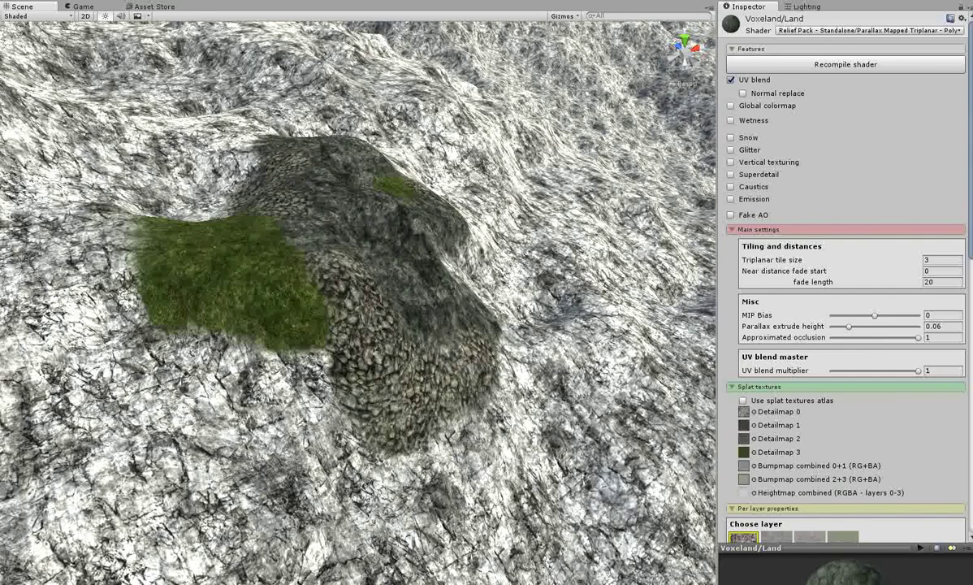
pyautogui.moveTo(760, 447); pyautogui.dragTo(744, 495)
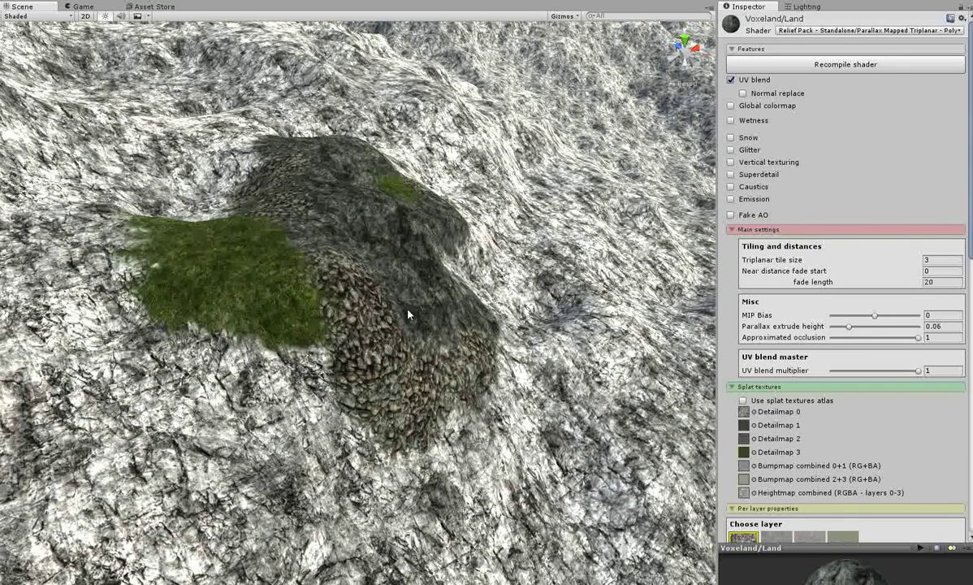